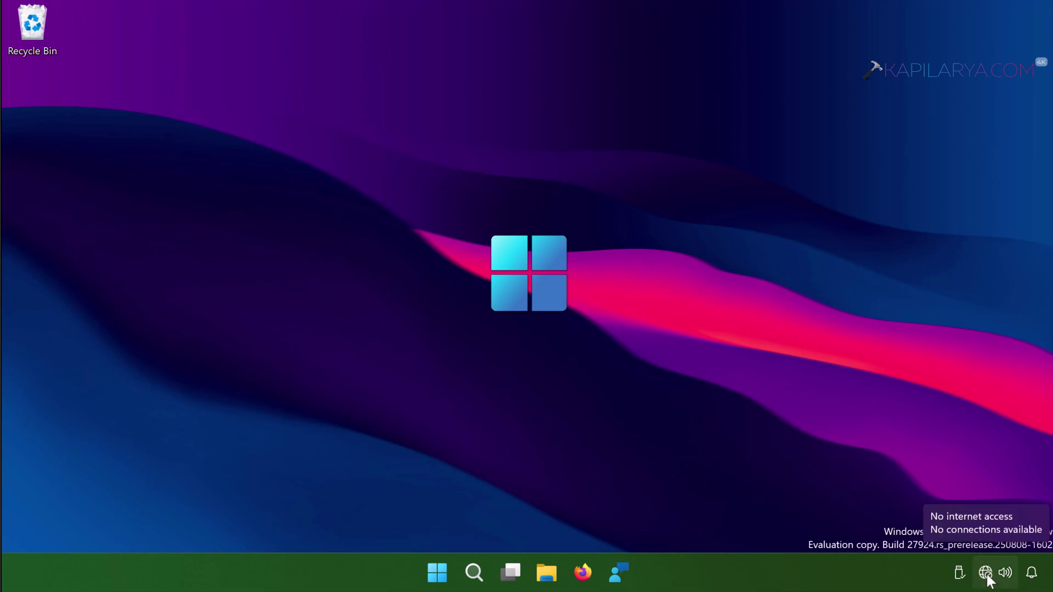
Step: Confirm on the Network & internet page that the PC has no connection, then minimize Settings
right_click(986, 575)
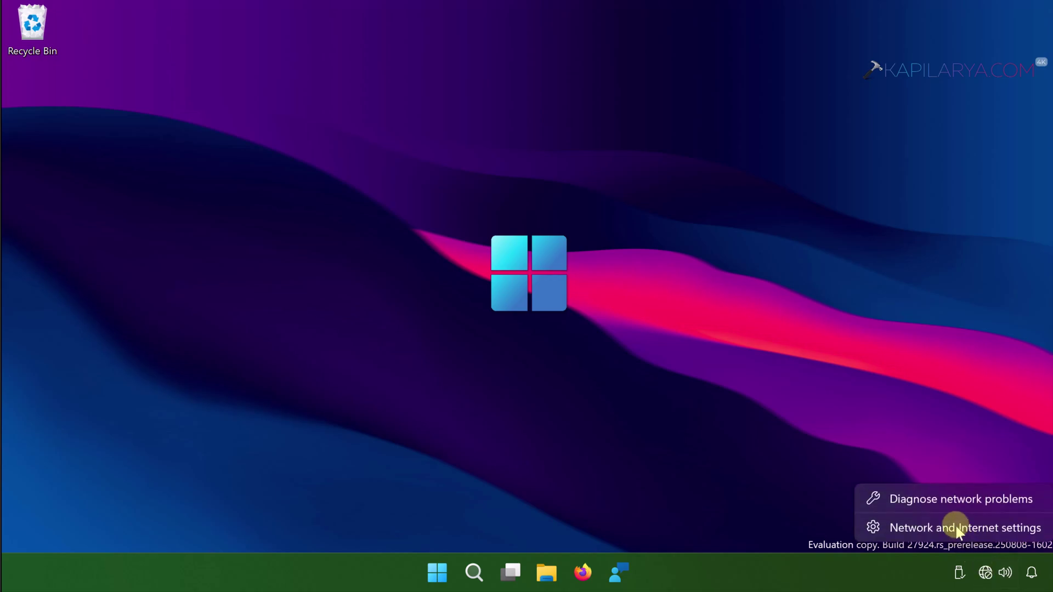
click(953, 523)
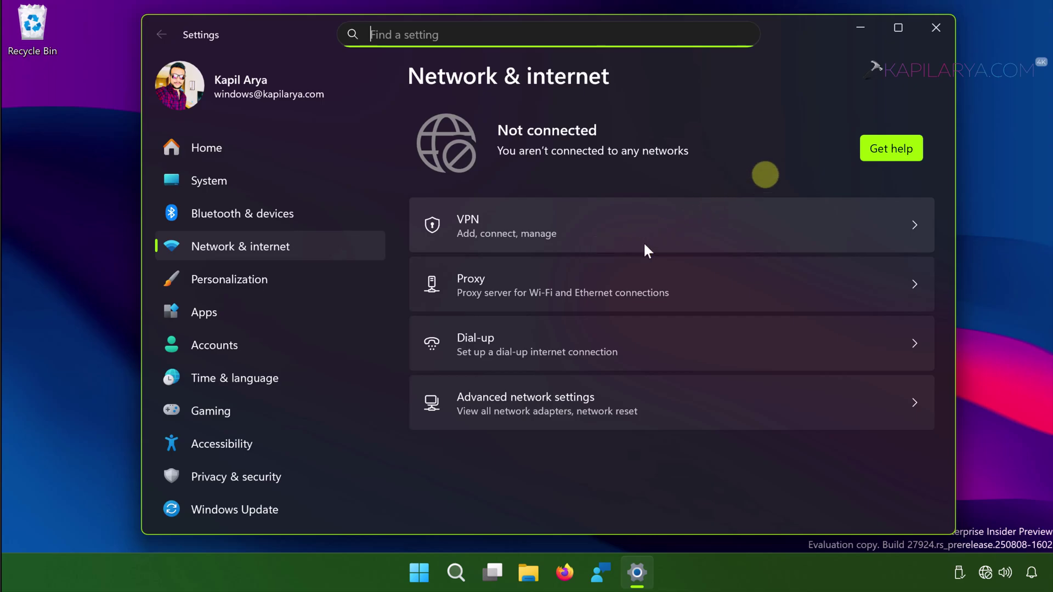
click(865, 23)
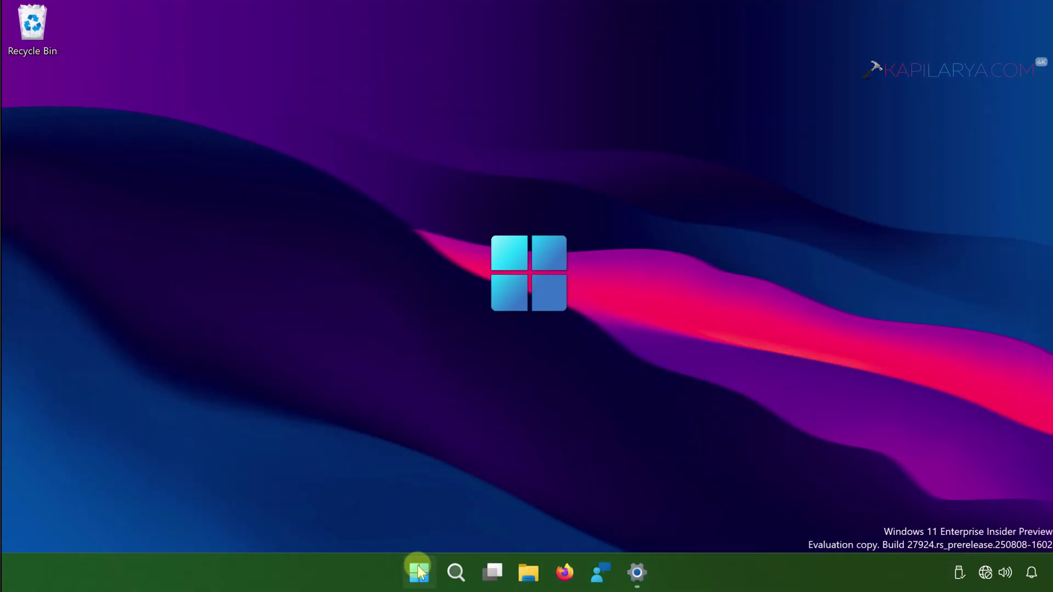
Step: Open Device Manager and select the Intel 82574L Gigabit Network Connection adapter
right_click(418, 572)
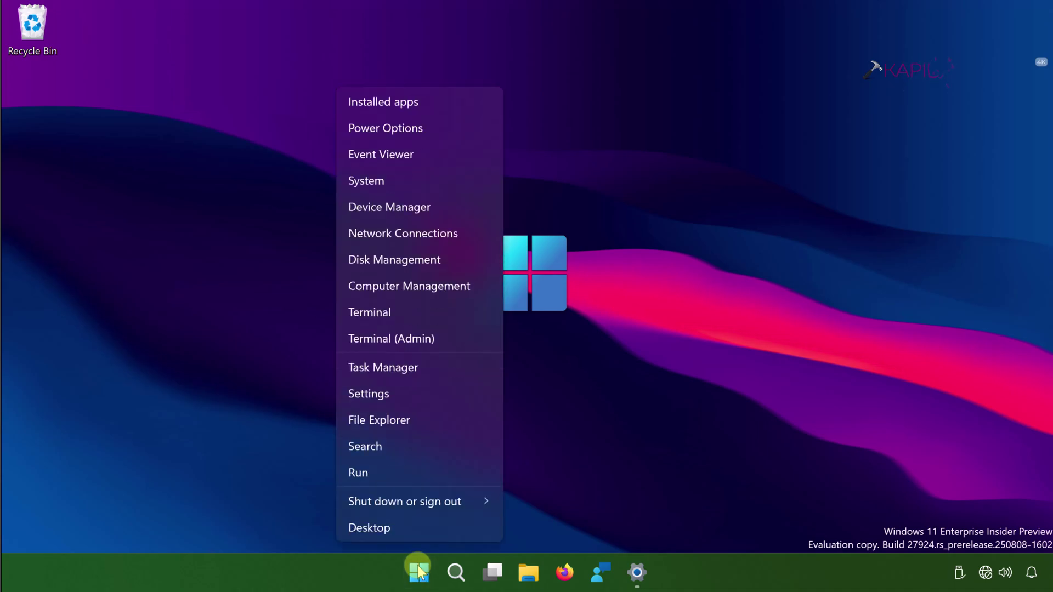
click(411, 208)
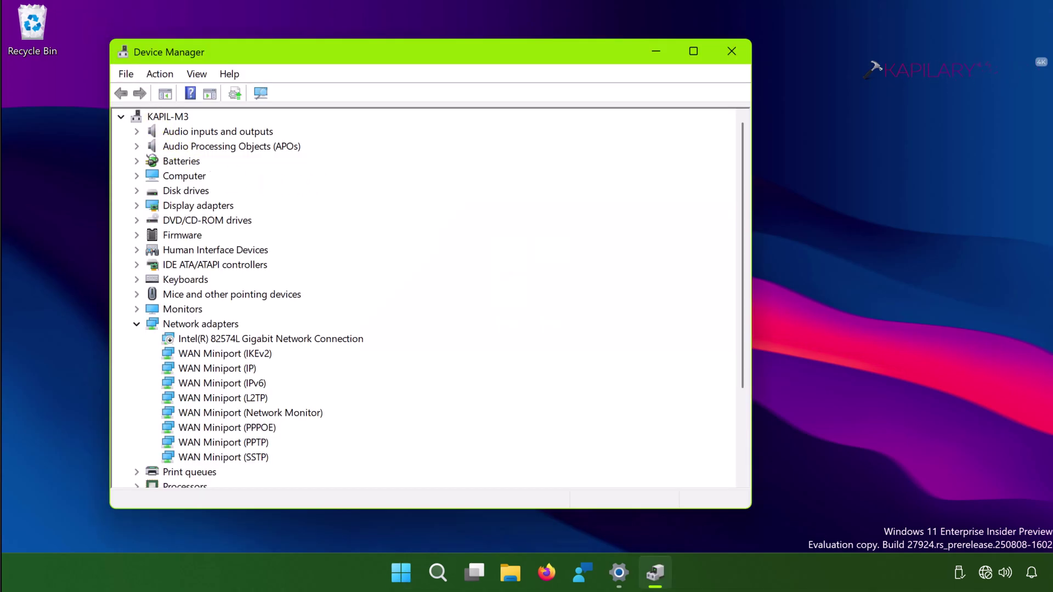
click(269, 341)
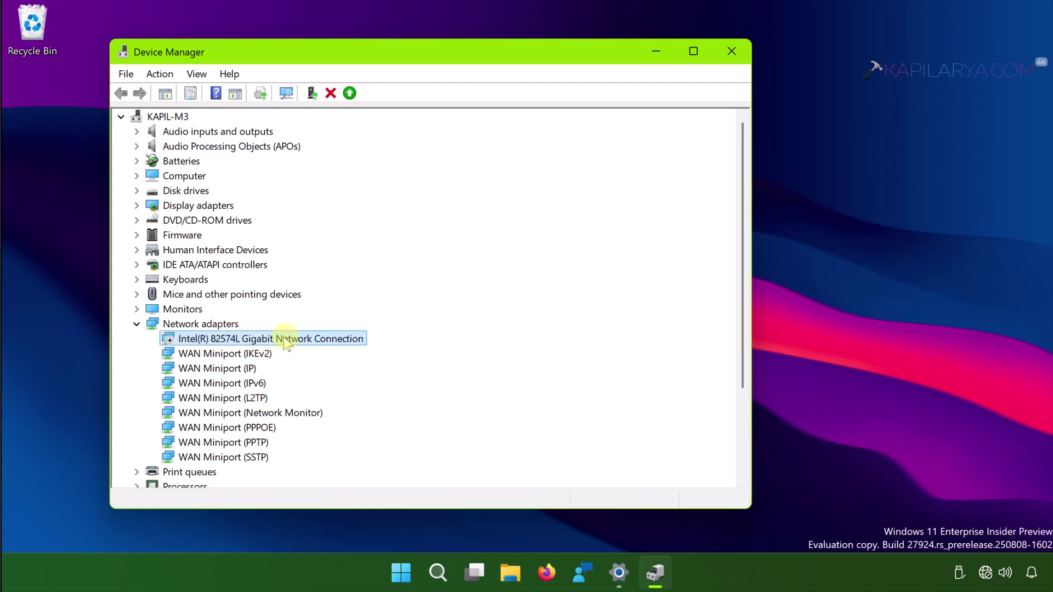
double_click(332, 337)
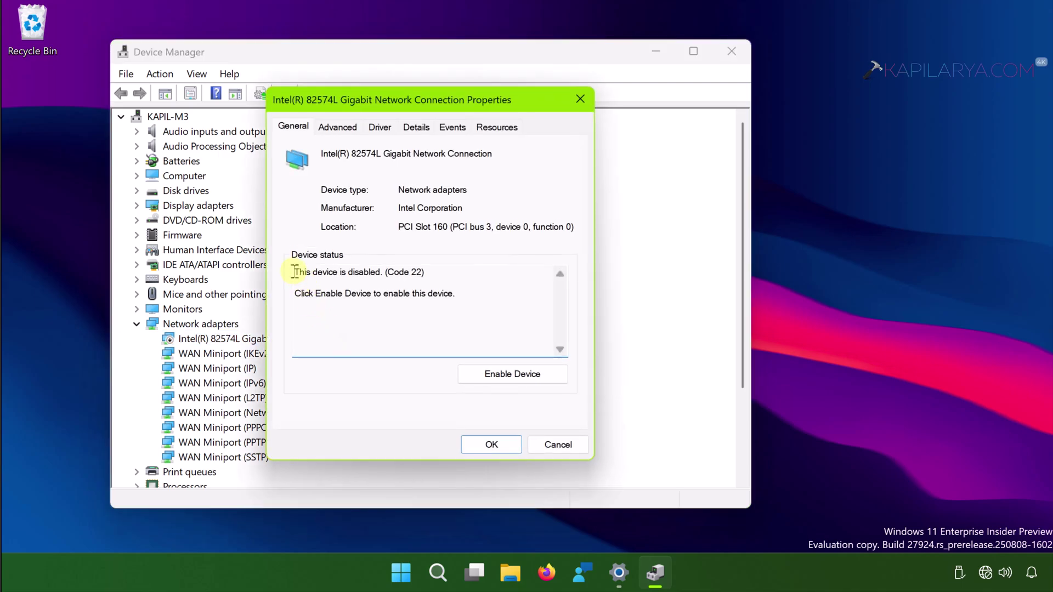
drag(293, 272, 382, 274)
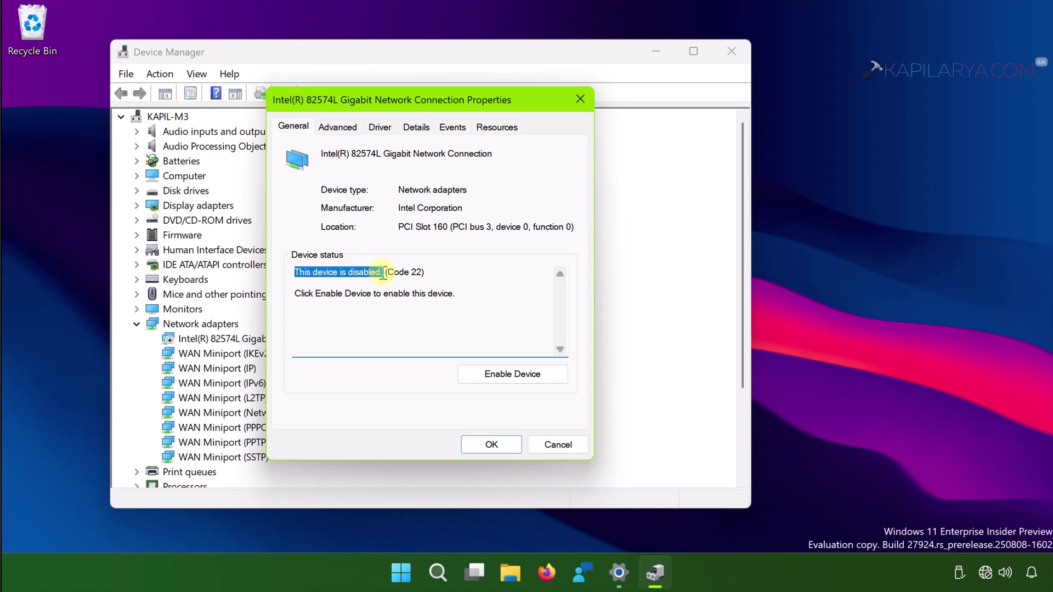
drag(386, 272, 420, 274)
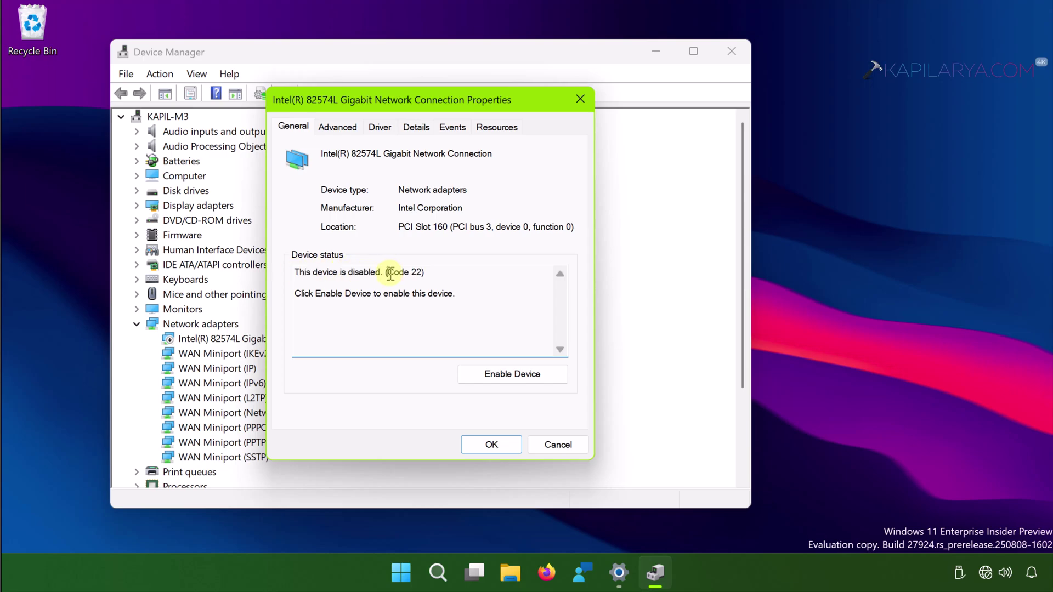
click(296, 296)
drag(296, 297, 453, 294)
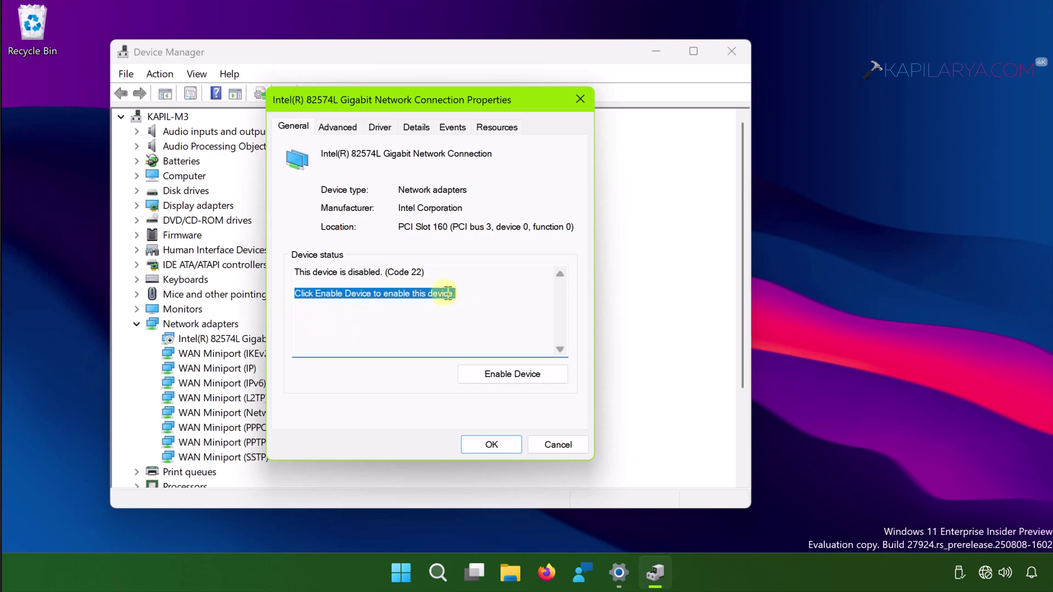
click(346, 335)
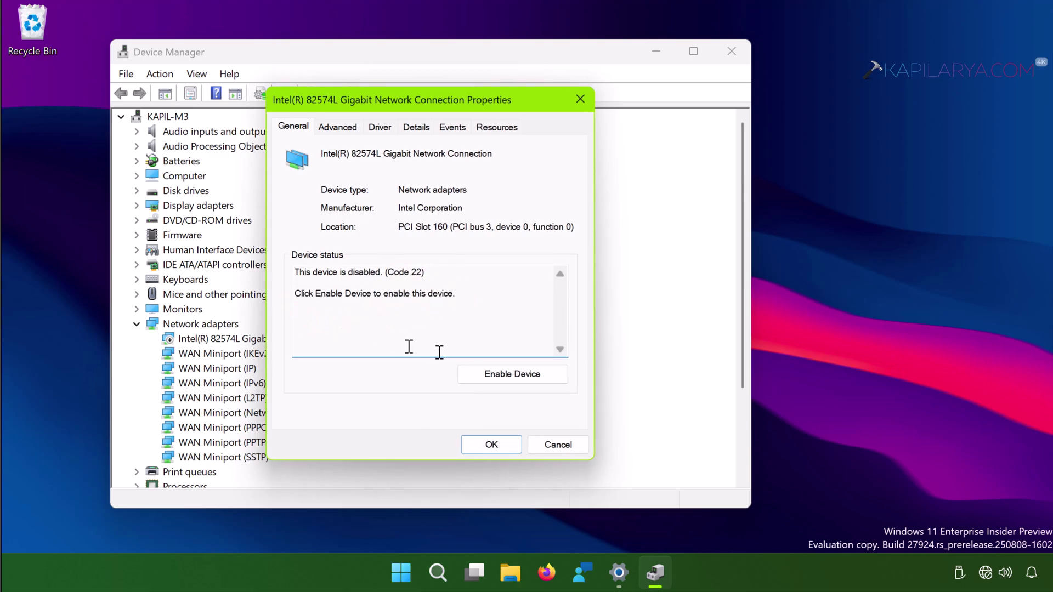
Step: Enable the Intel 82574L adapter through the Enable Device wizard until it reports working properly
click(480, 377)
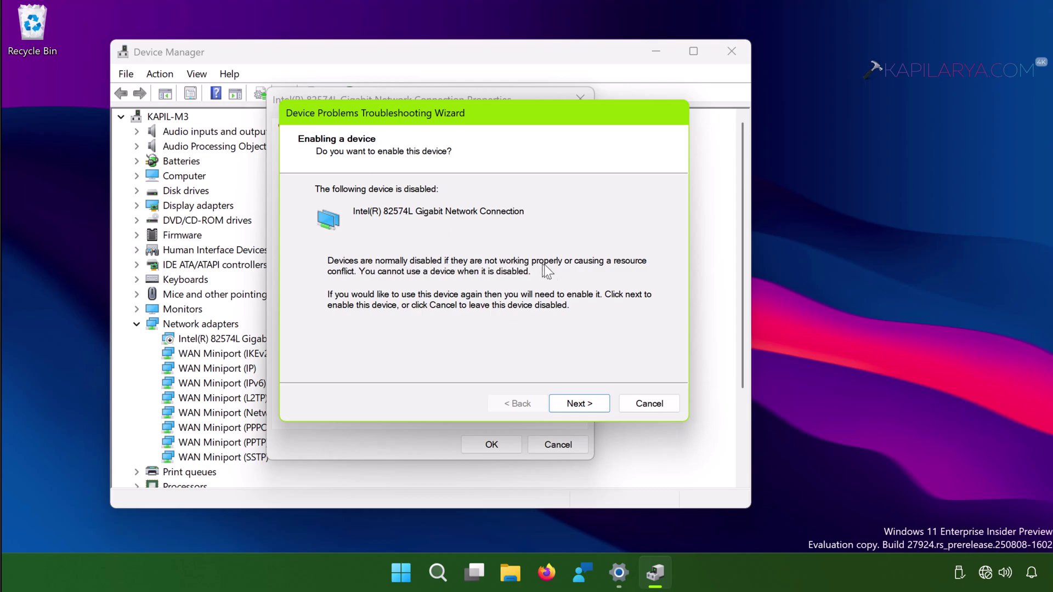
click(565, 405)
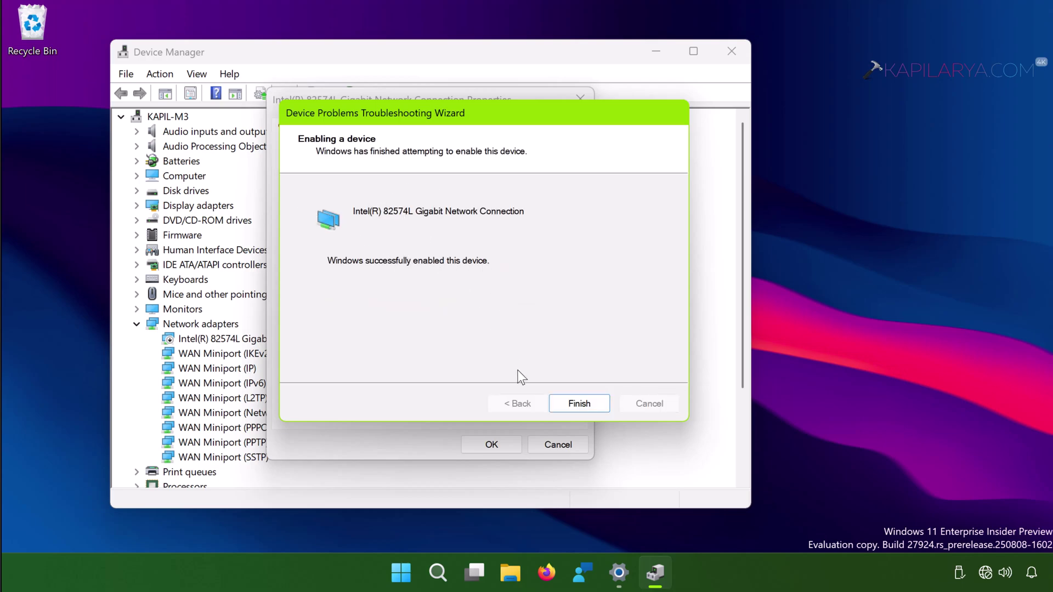
click(575, 405)
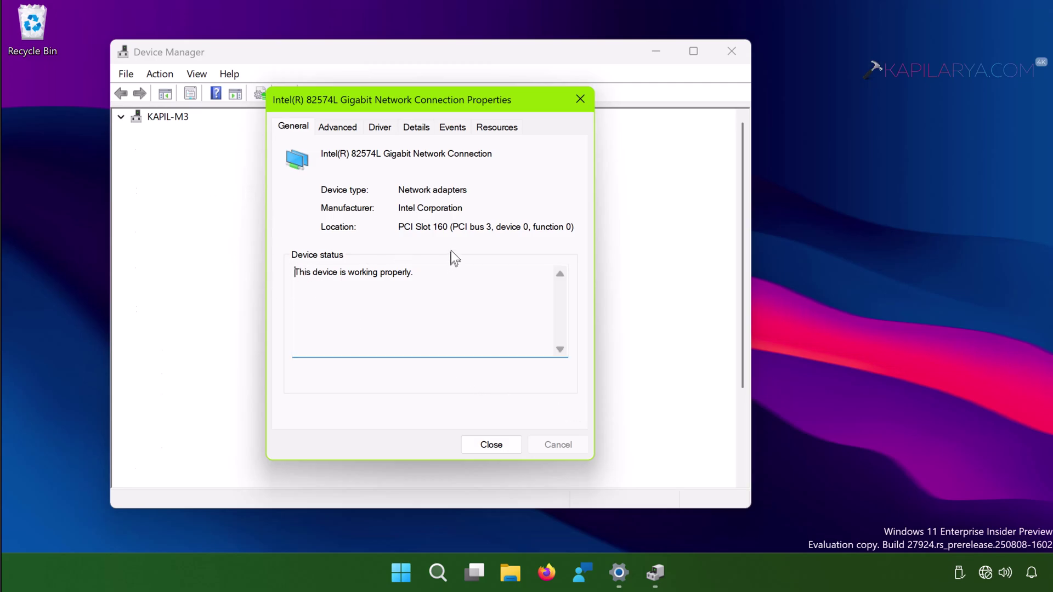
Step: Close the adapter properties and check that the tray network status shows internet access
drag(415, 273, 292, 281)
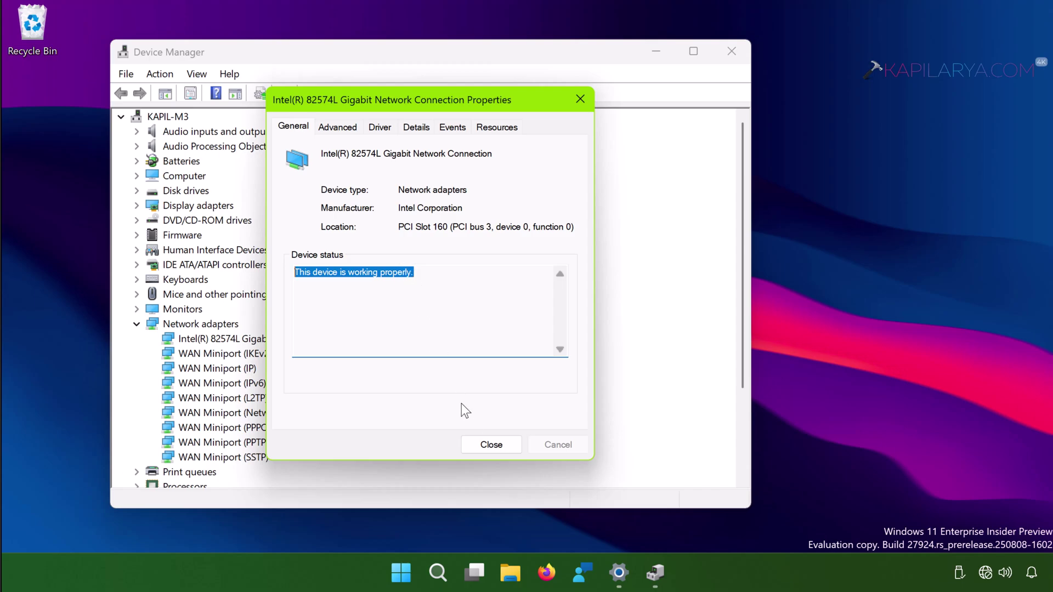
click(482, 451)
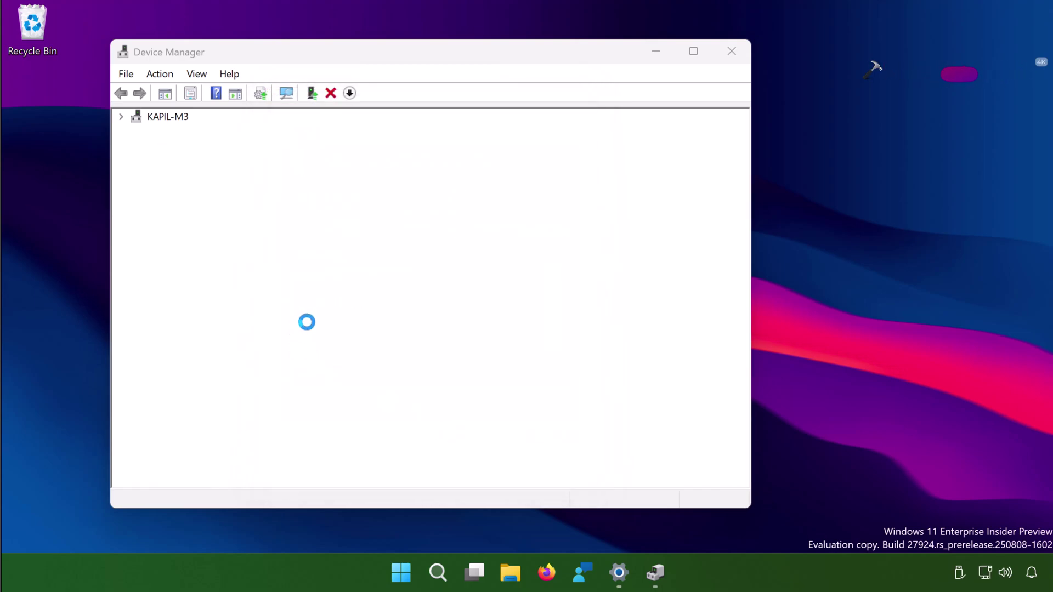
click(985, 574)
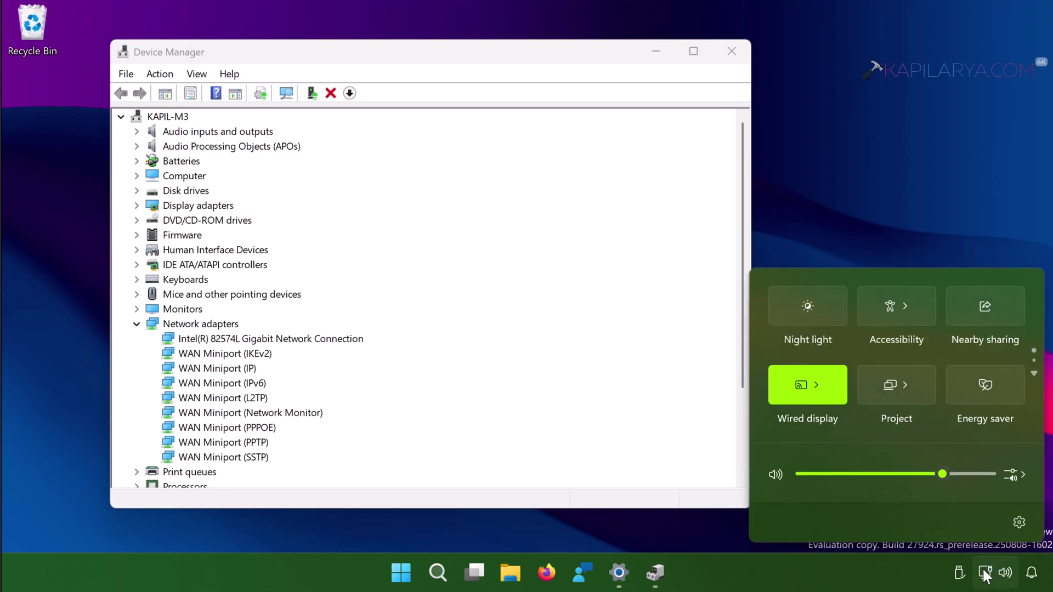
right_click(986, 574)
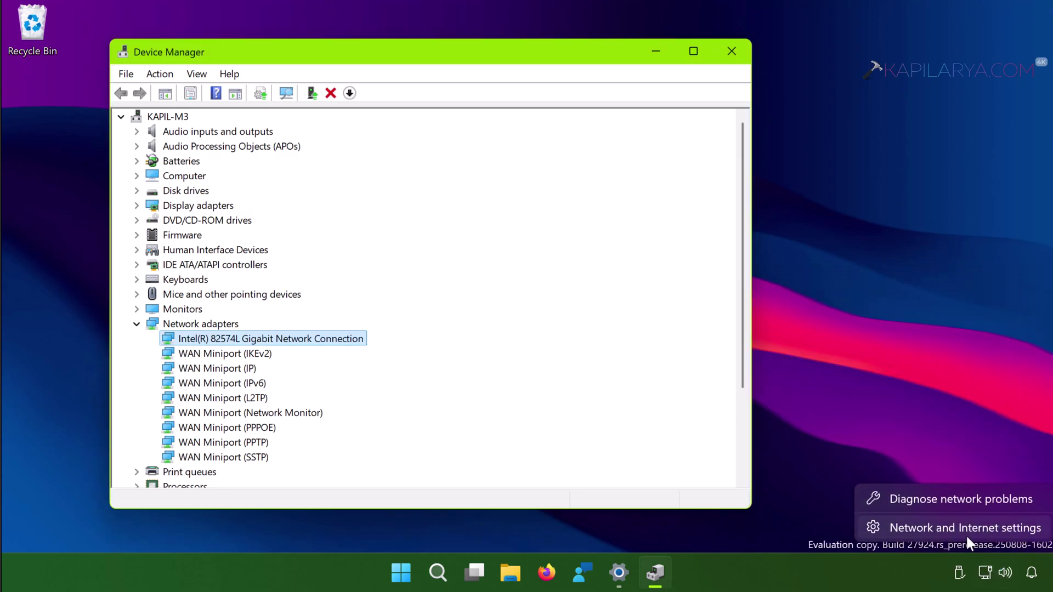
Step: Confirm Ethernet0 is connected and view the Network 4 details, then minimize Settings
click(957, 527)
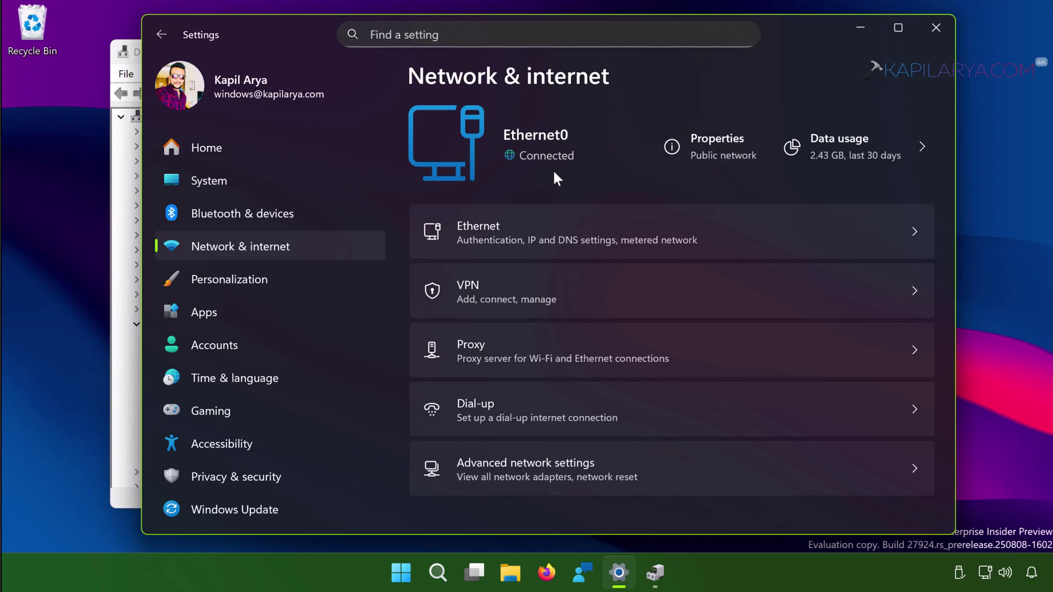
click(544, 227)
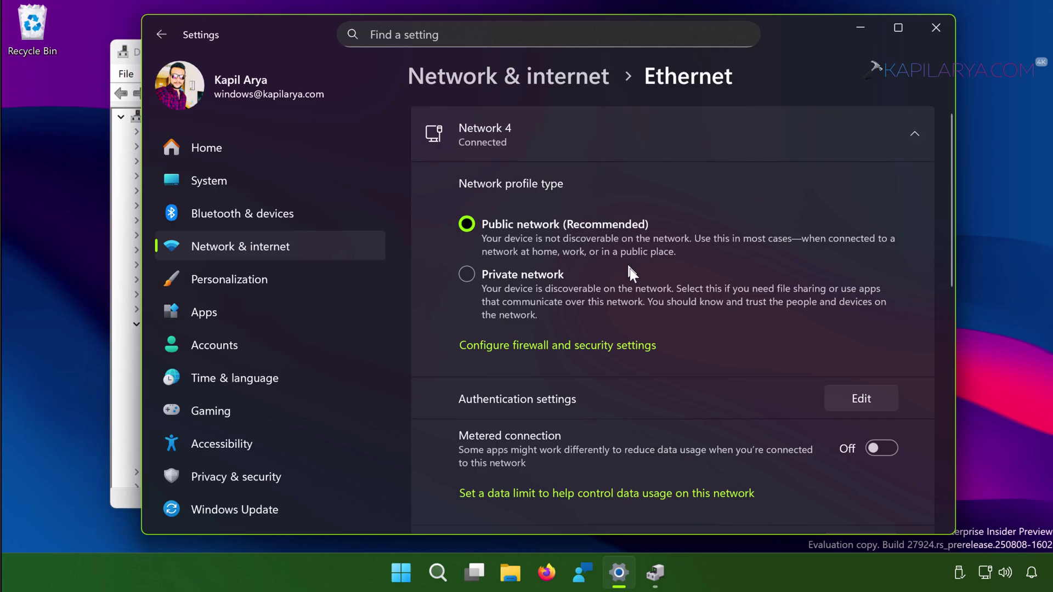
click(865, 34)
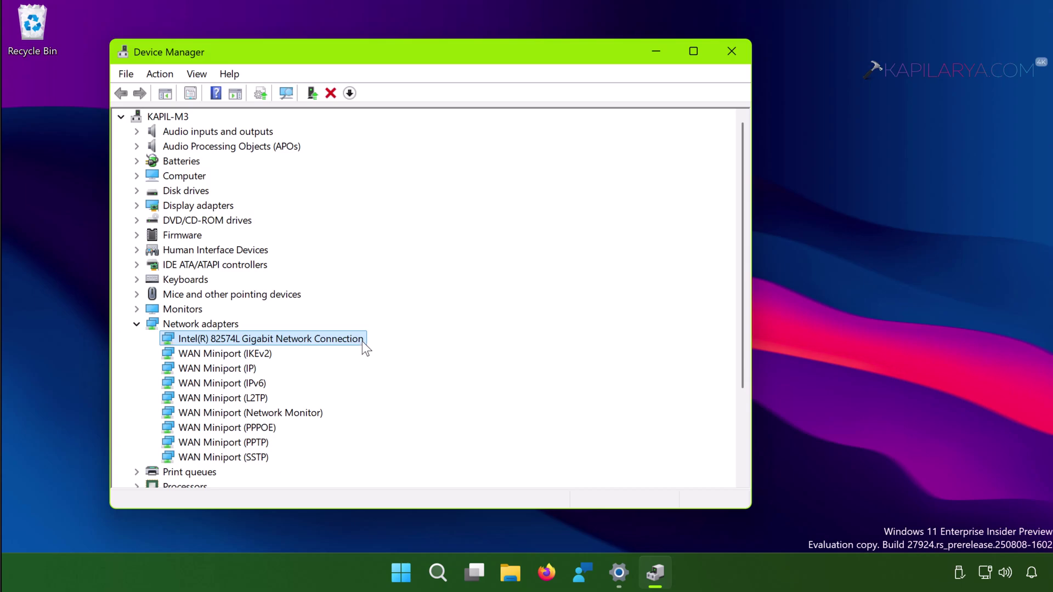
Step: Uninstall the Intel(R) 82574L Gigabit Network Connection device and confirm the removal
right_click(364, 348)
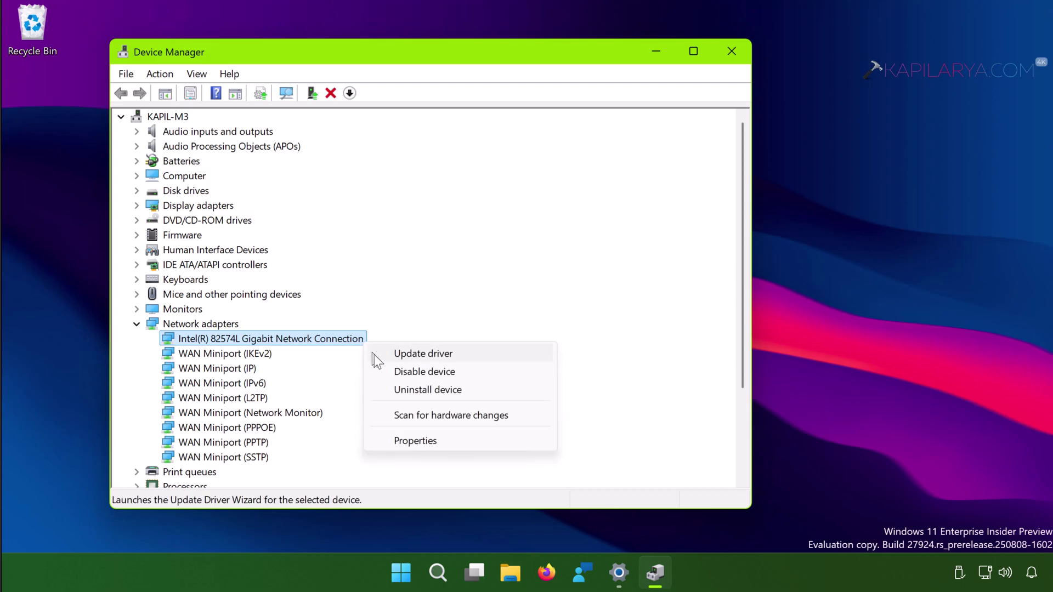
click(450, 391)
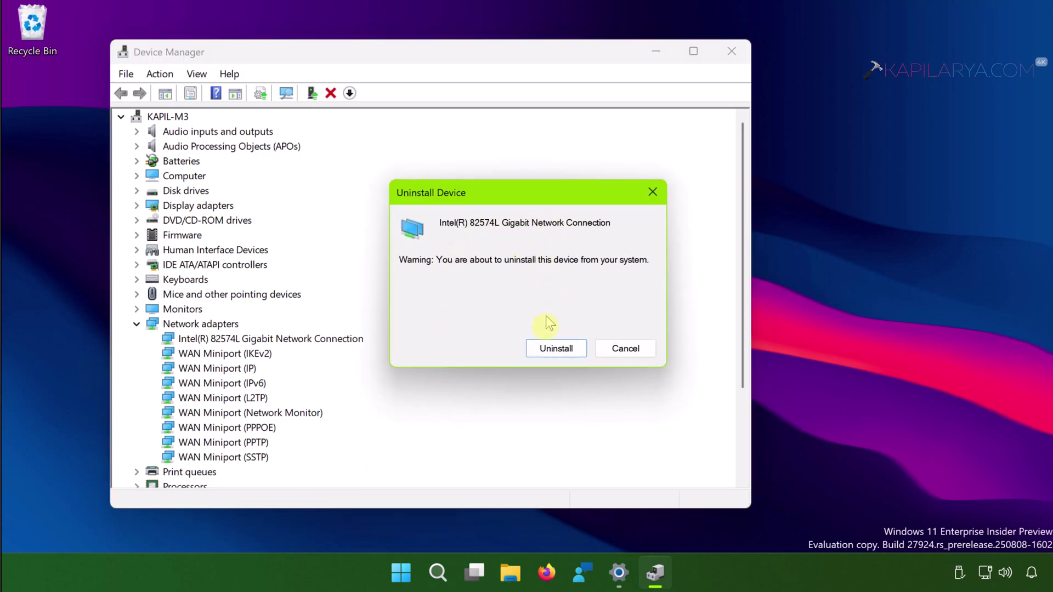
click(543, 352)
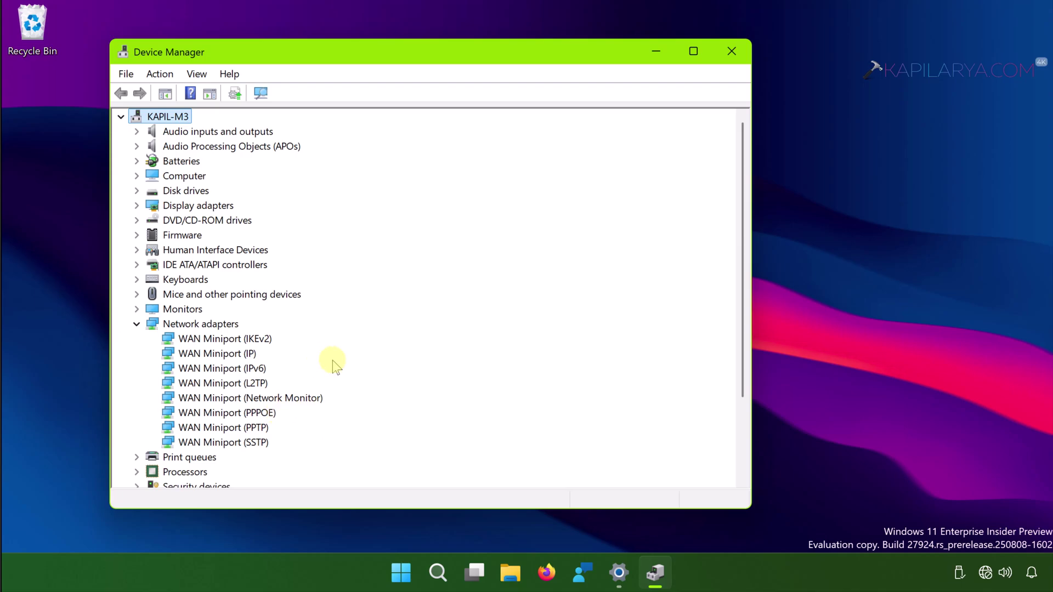
Step: Scan for hardware changes and select the reappeared Intel(R) 82574L adapter
click(161, 79)
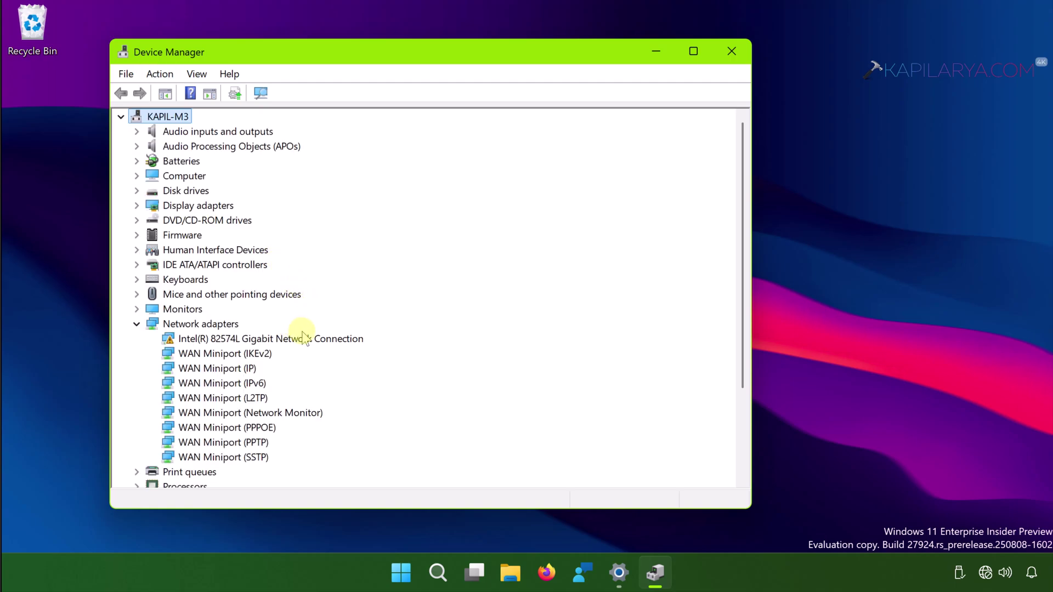
click(342, 339)
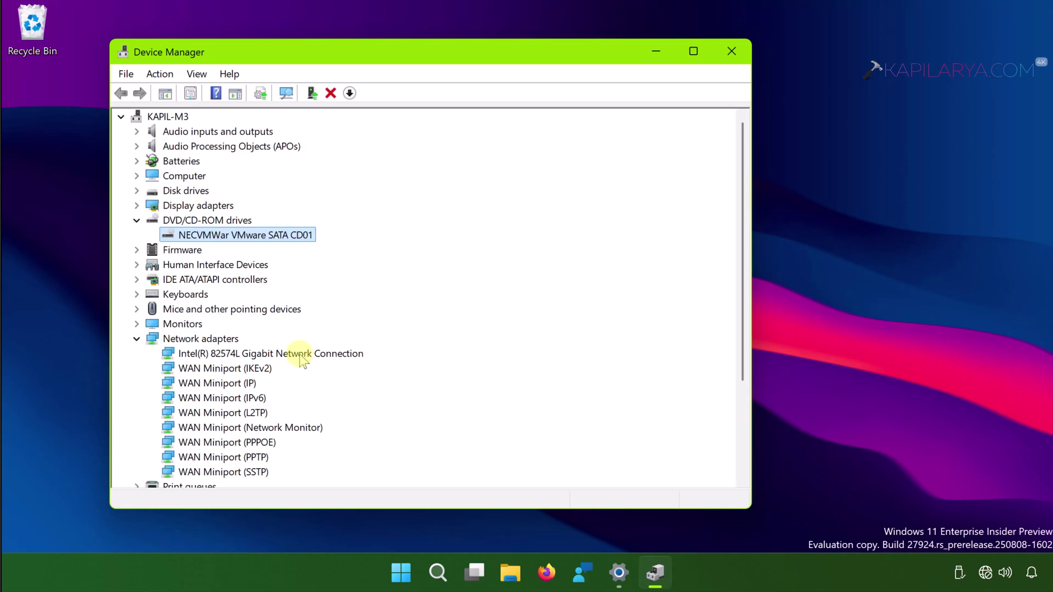
click(301, 356)
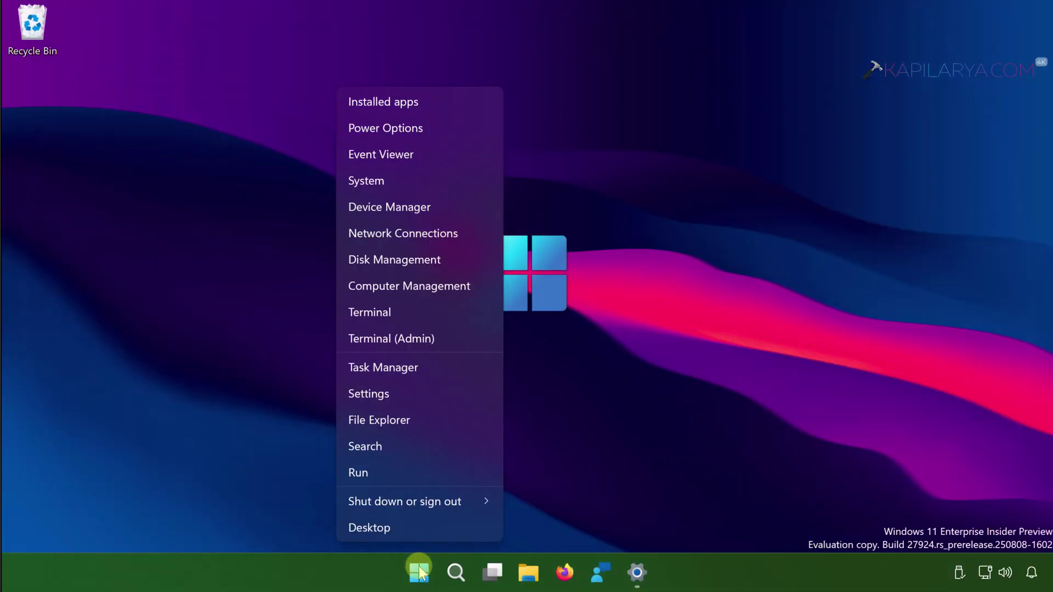
Step: Open Network Connections with ncpa.cpl from Run and enable the Ethernet0 connection
click(400, 470)
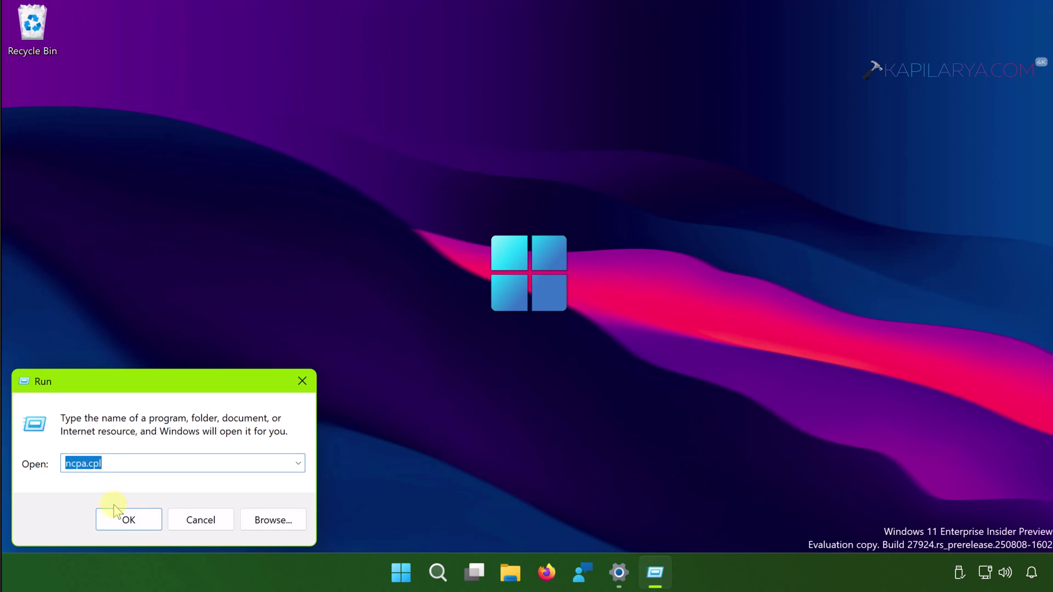
click(112, 521)
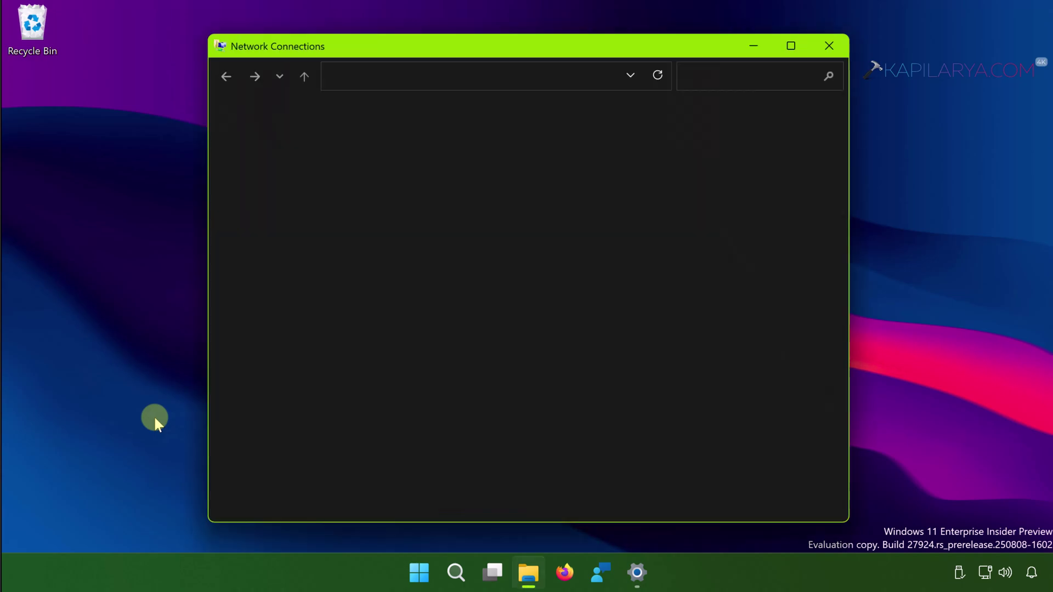
click(320, 152)
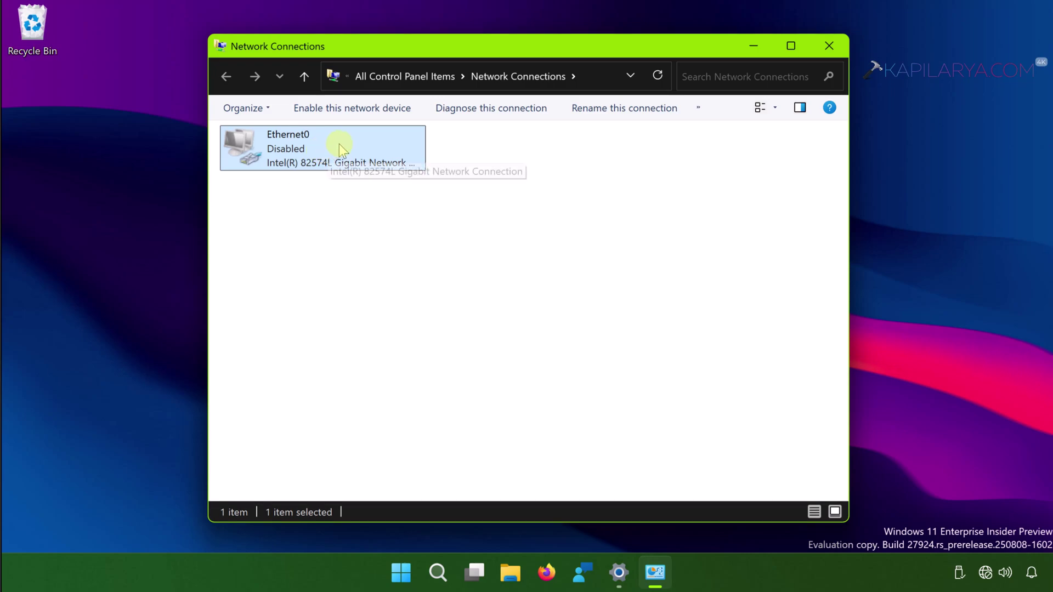
click(350, 112)
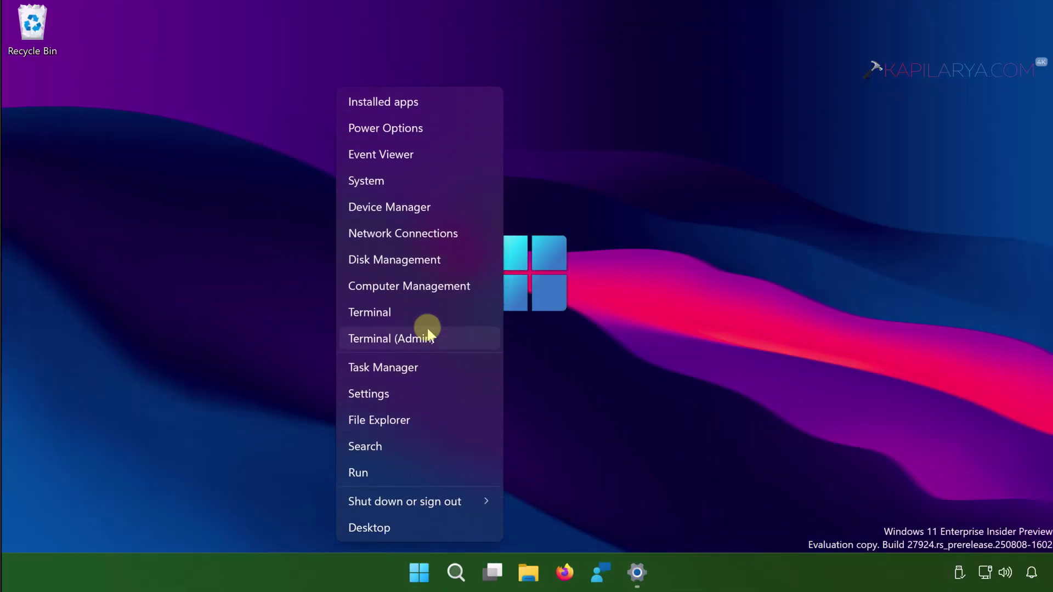
Step: Reopen Device Manager and start Update driver on the Intel(R) 82574L adapter
click(414, 208)
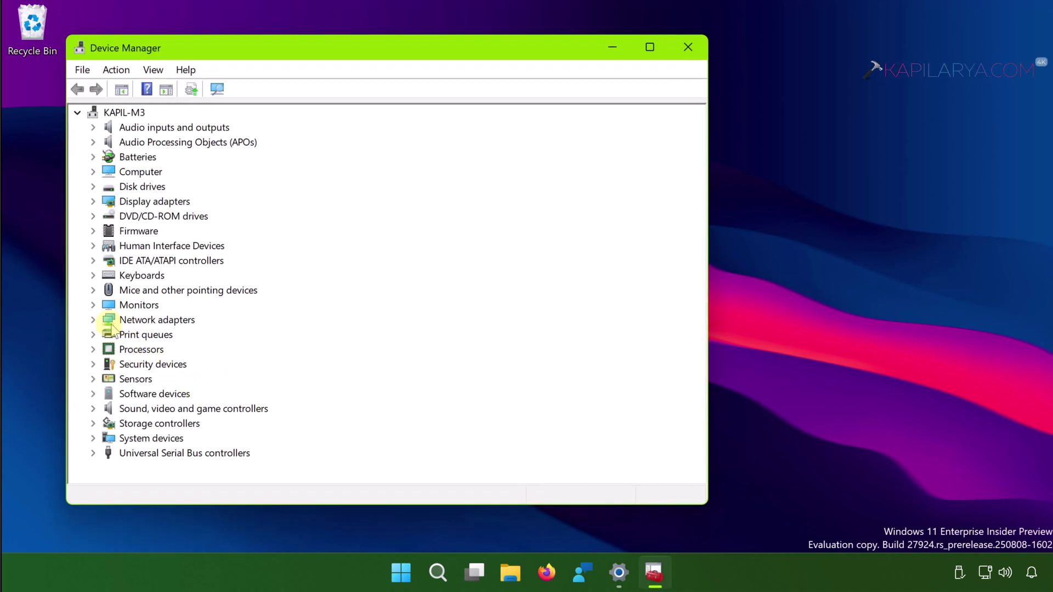
click(93, 320)
click(185, 336)
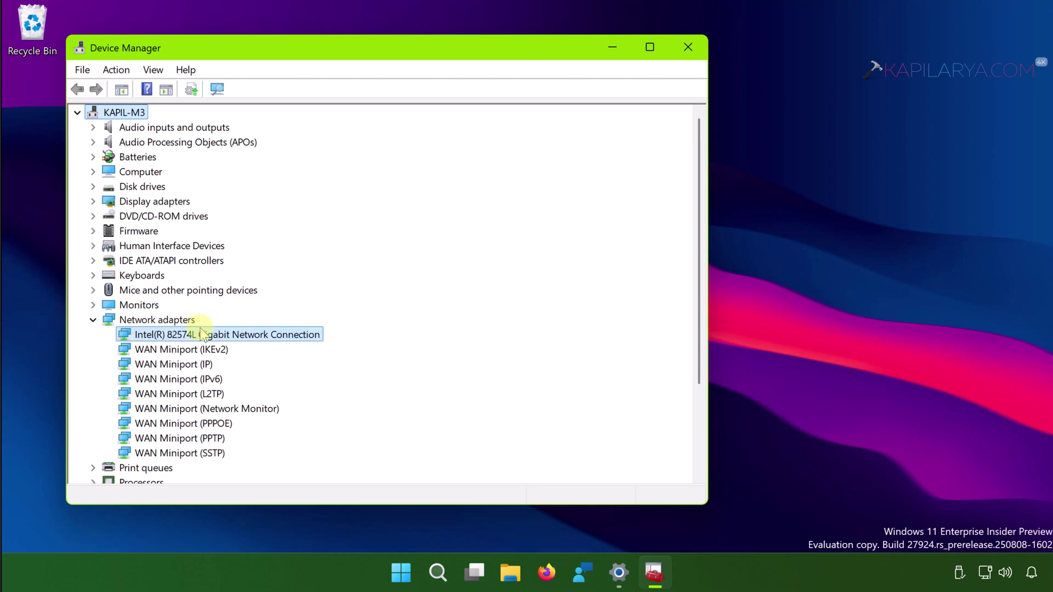
right_click(323, 343)
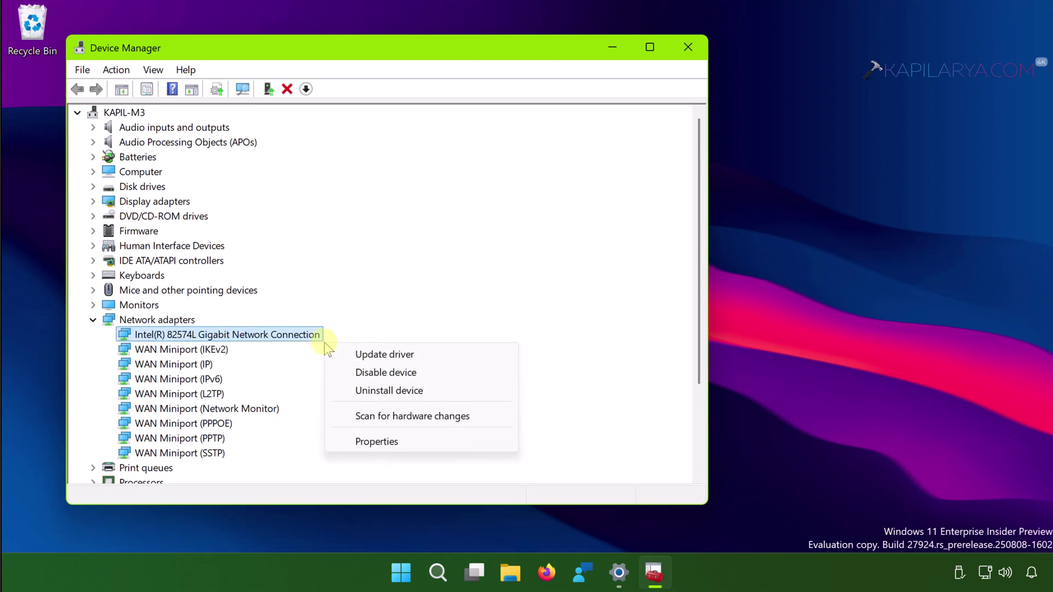
click(357, 354)
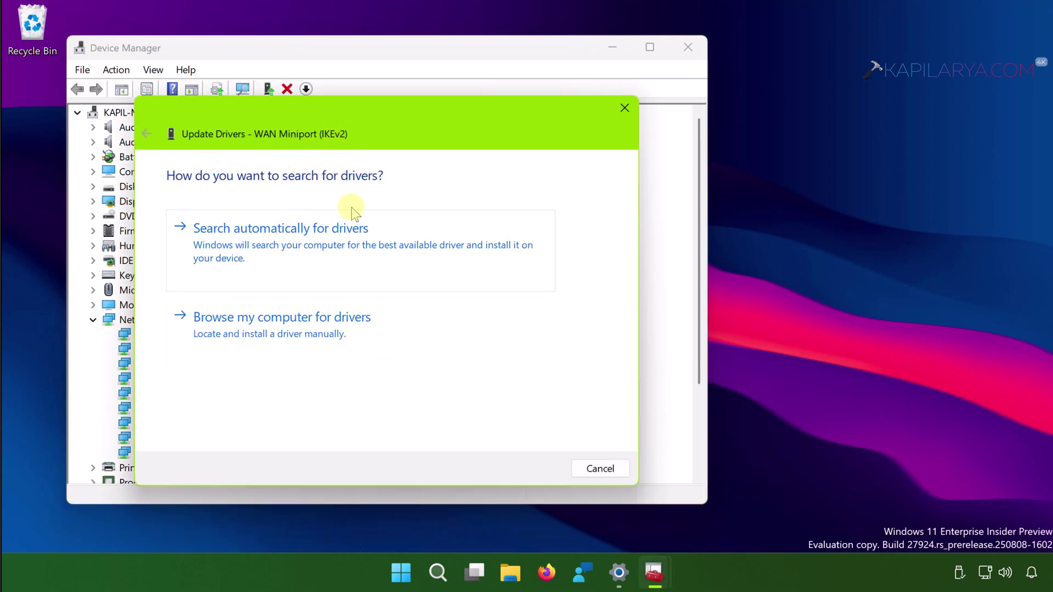
Step: Search automatically for drivers, which finds the best Intel 82574L driver already installed
click(310, 251)
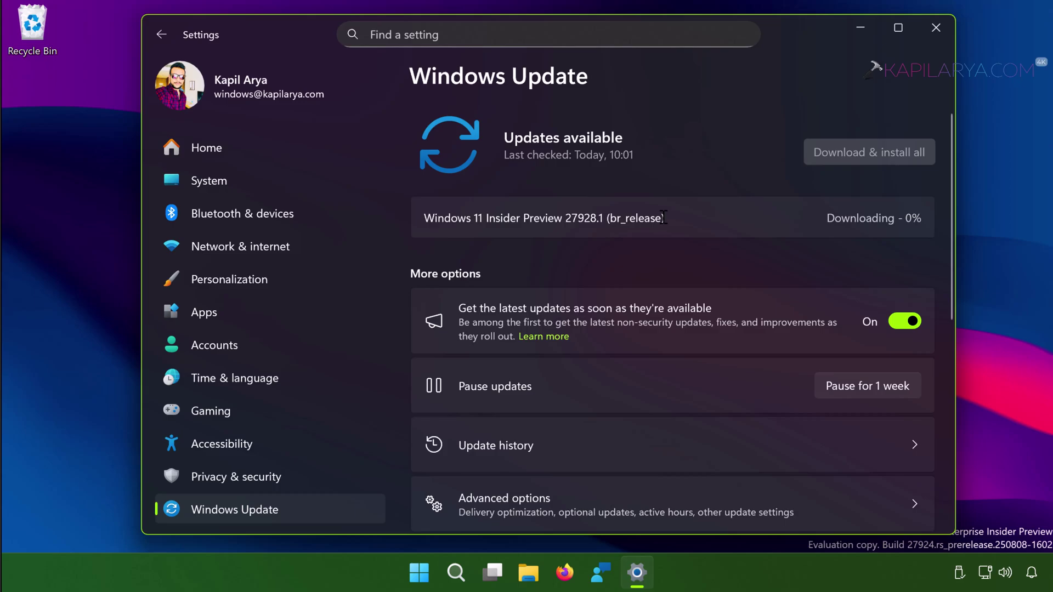
Step: Re-check Windows Update for available updates, then close Settings to the desktop
drag(663, 218, 422, 218)
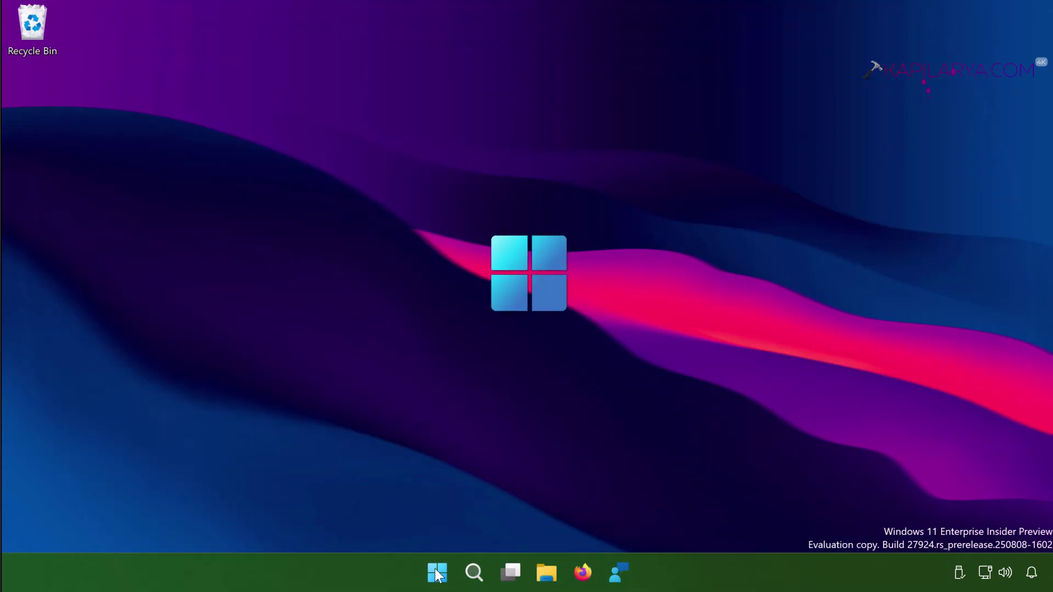
Step: Open Settings' Advanced network settings, choose Network reset, and start Reset now
right_click(437, 573)
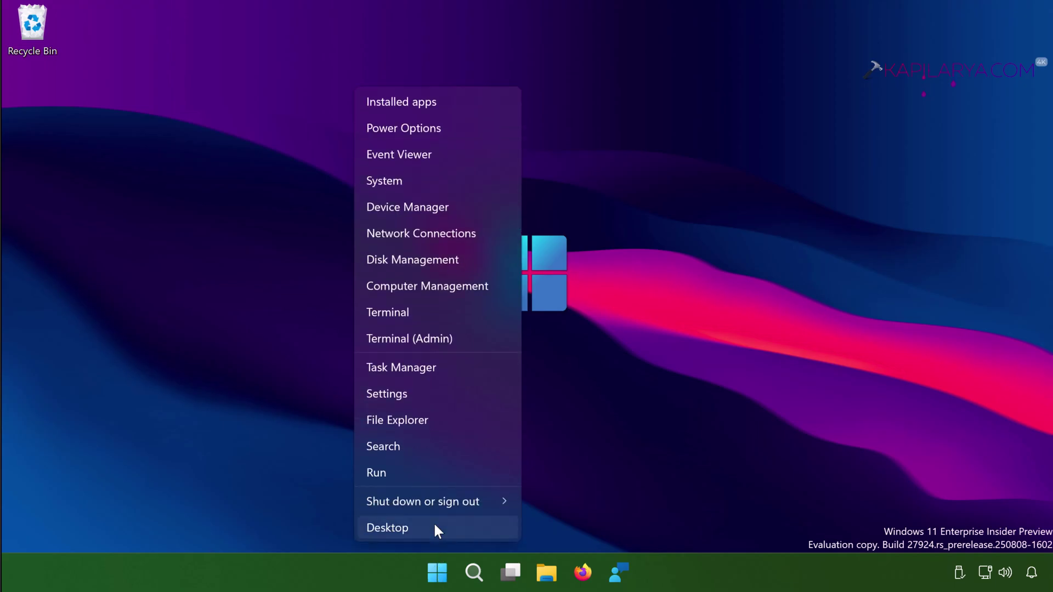
click(421, 395)
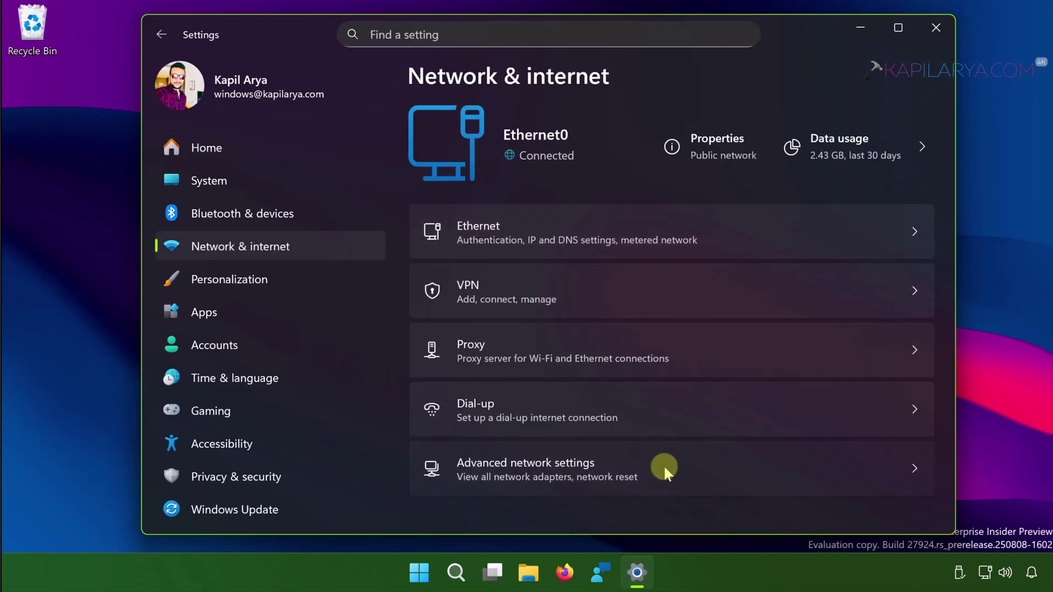
click(663, 465)
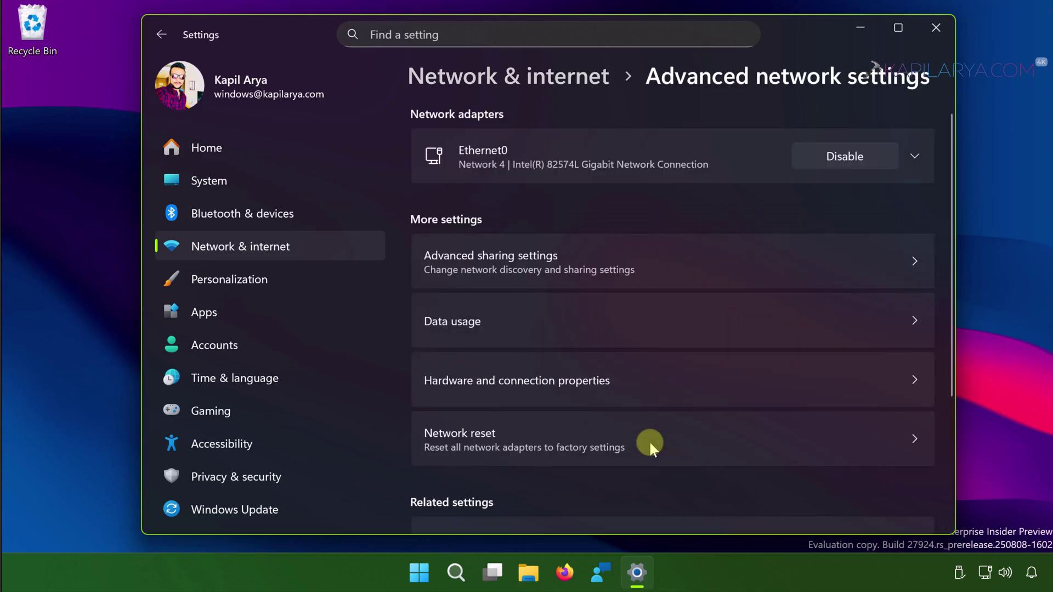
click(656, 435)
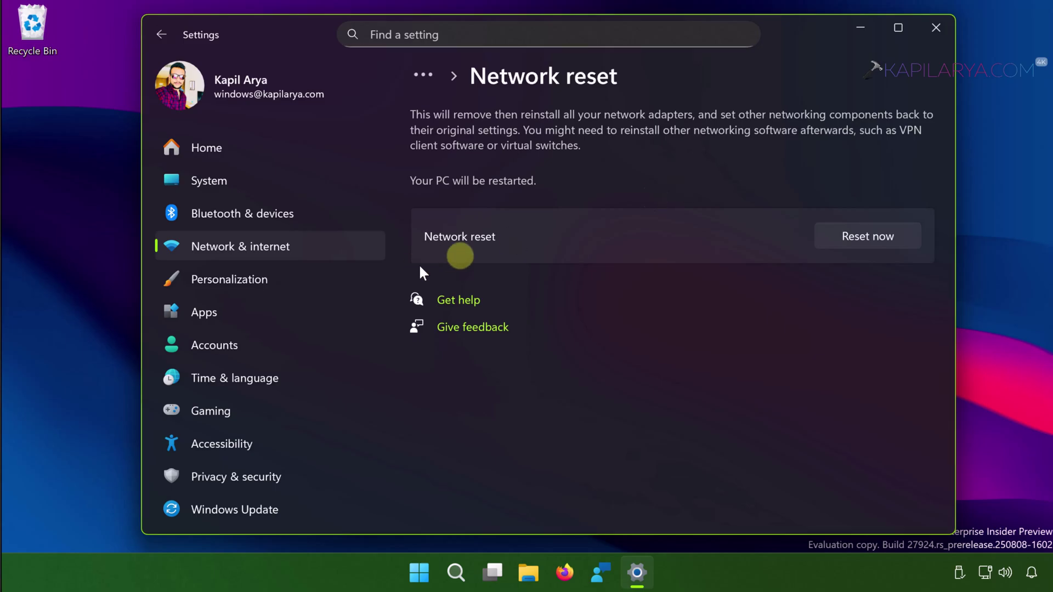
click(842, 234)
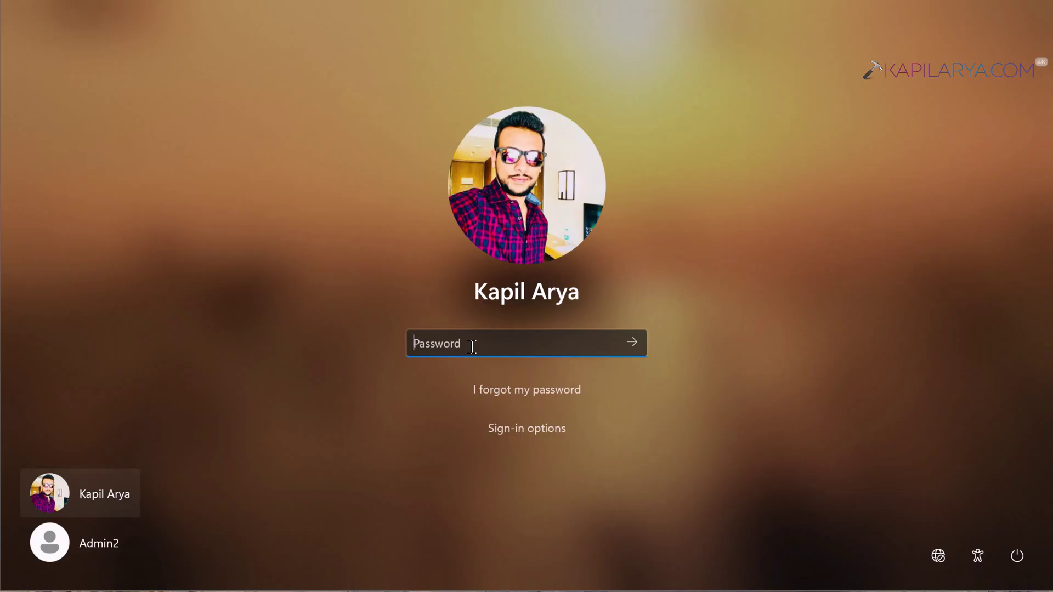
Step: Dismiss the lock screen and submit the account password to sign in
key(Caps_Lock)
text(*********)
key(Return)
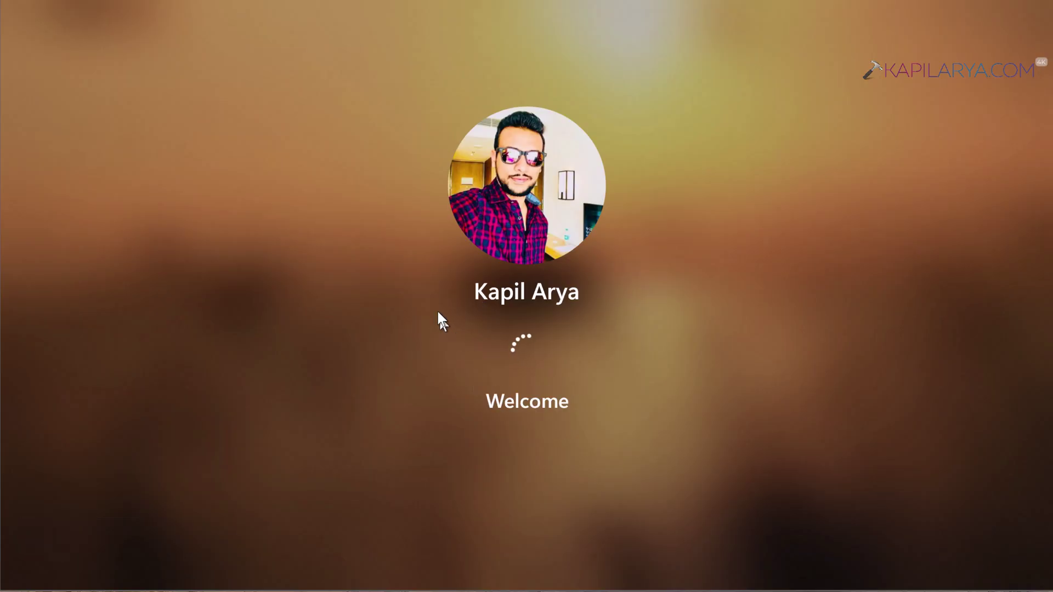